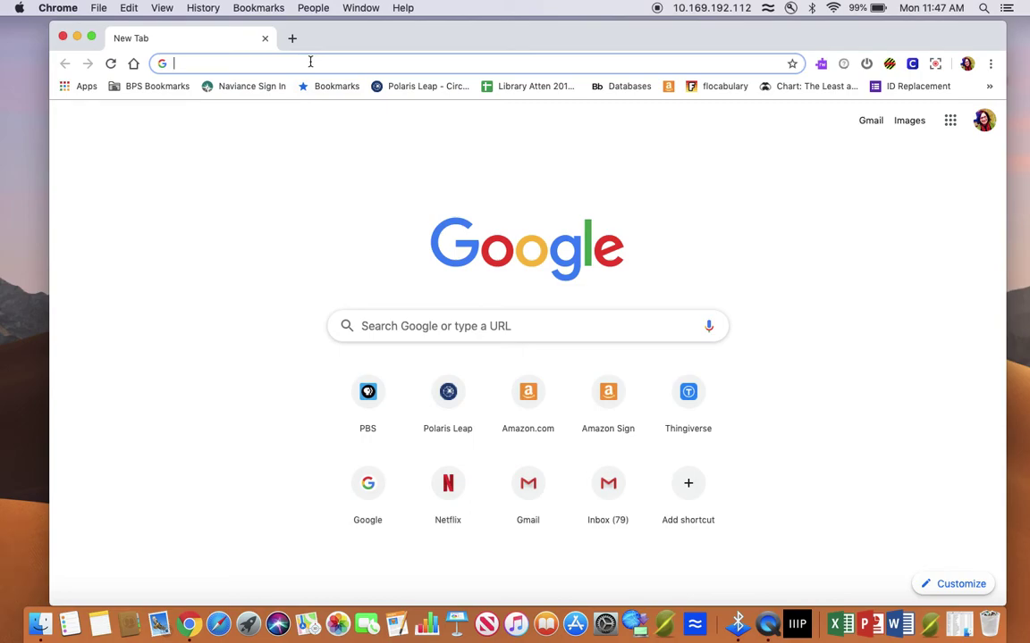
Load thingiverse.com from the address bar suggestion.
{"action": "type", "text": "thingiverse.com"}
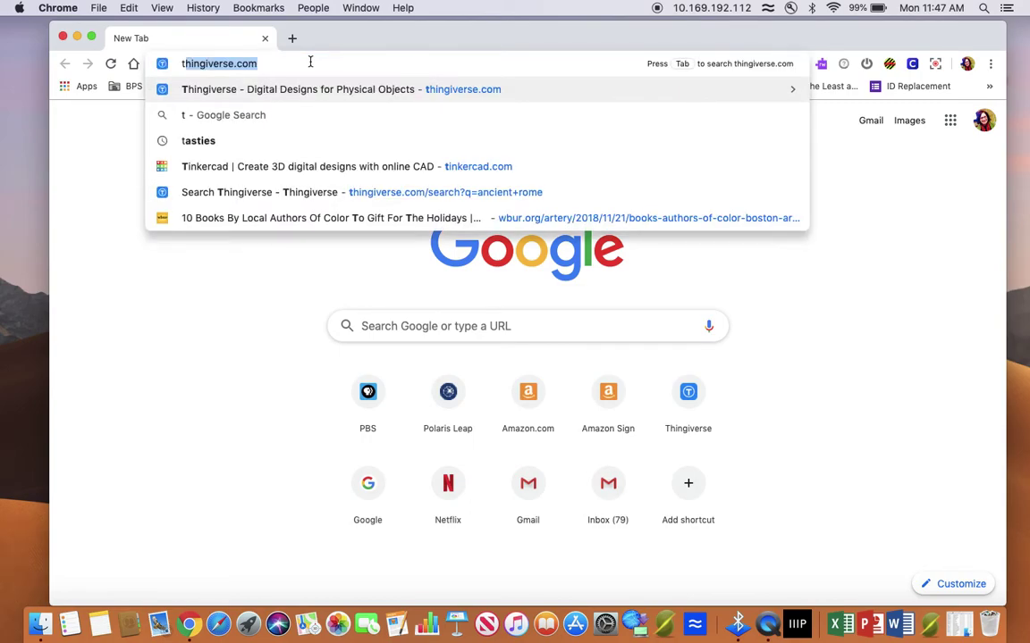
{"action": "key", "text": "Right"}
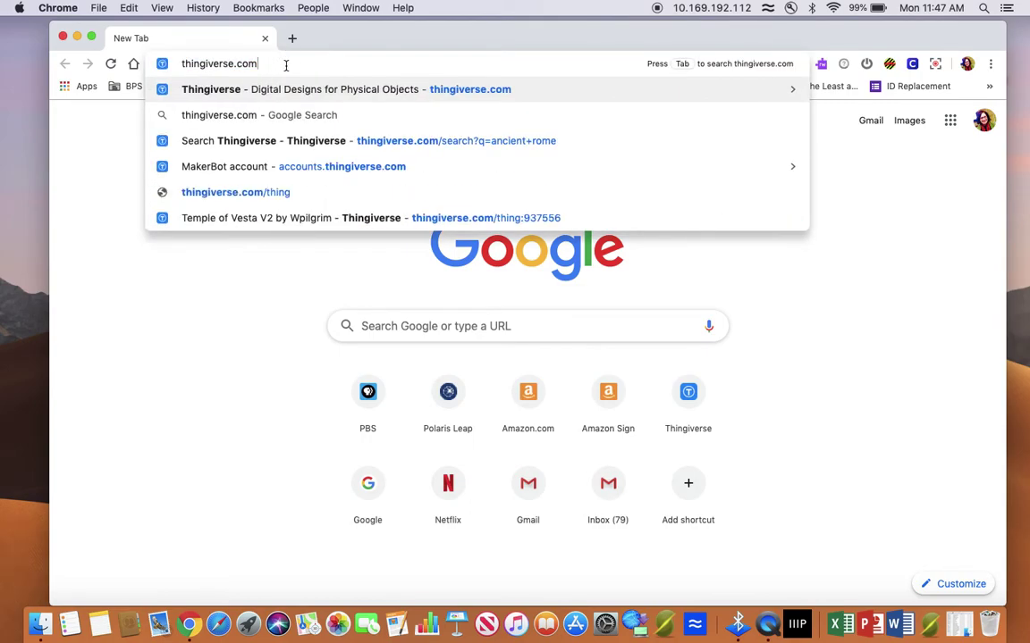
{"action": "key", "text": "Return"}
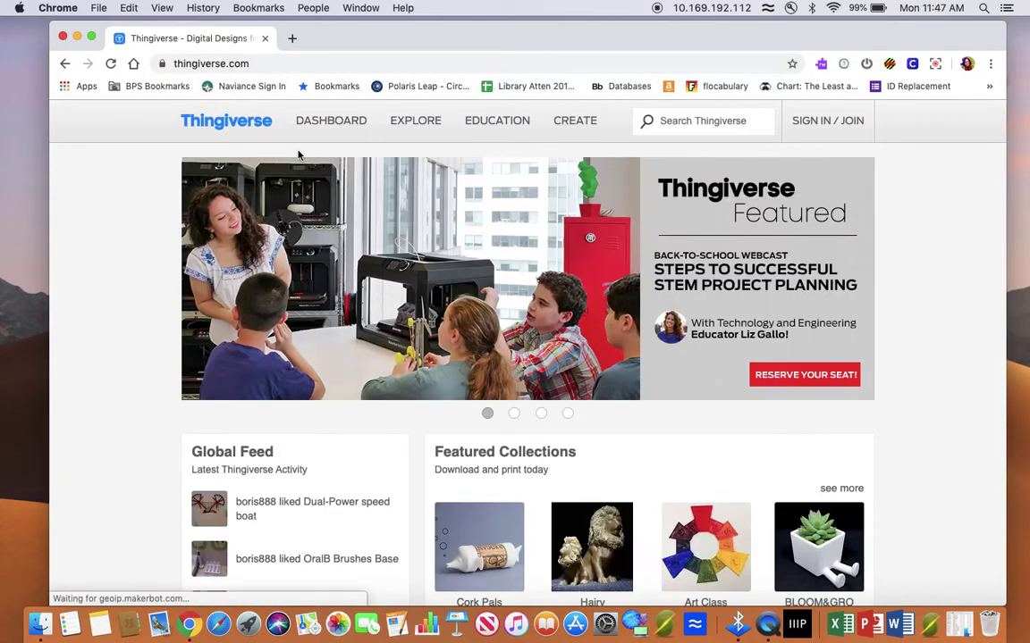
Search Thingiverse for 'ancient rome' using the suggested term.
{"action": "left_click", "coordinate": [712, 121]}
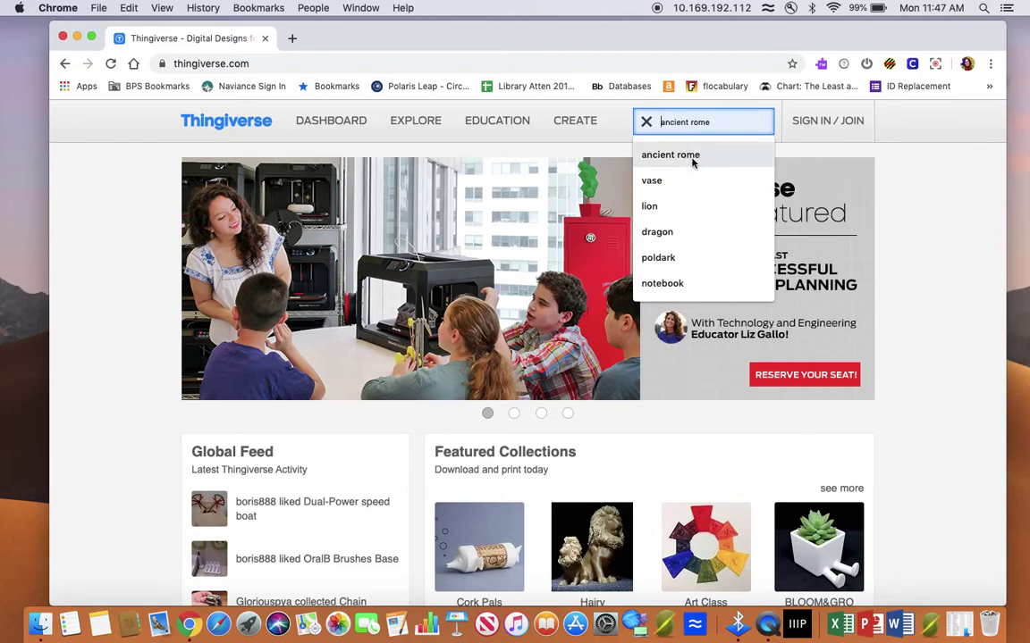
{"action": "left_click", "coordinate": [692, 162]}
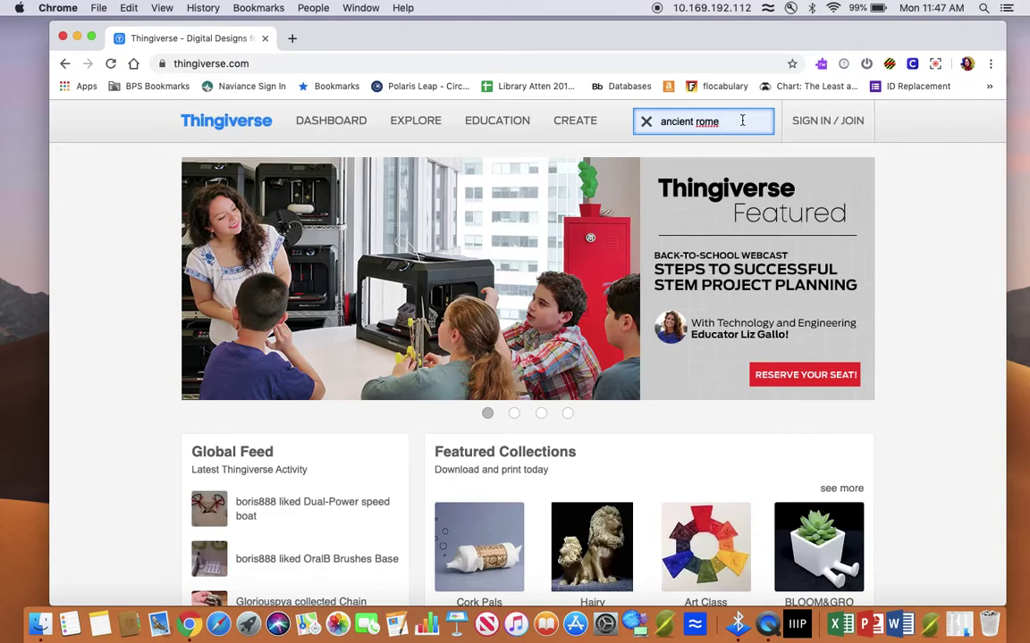
{"action": "key", "text": "Return"}
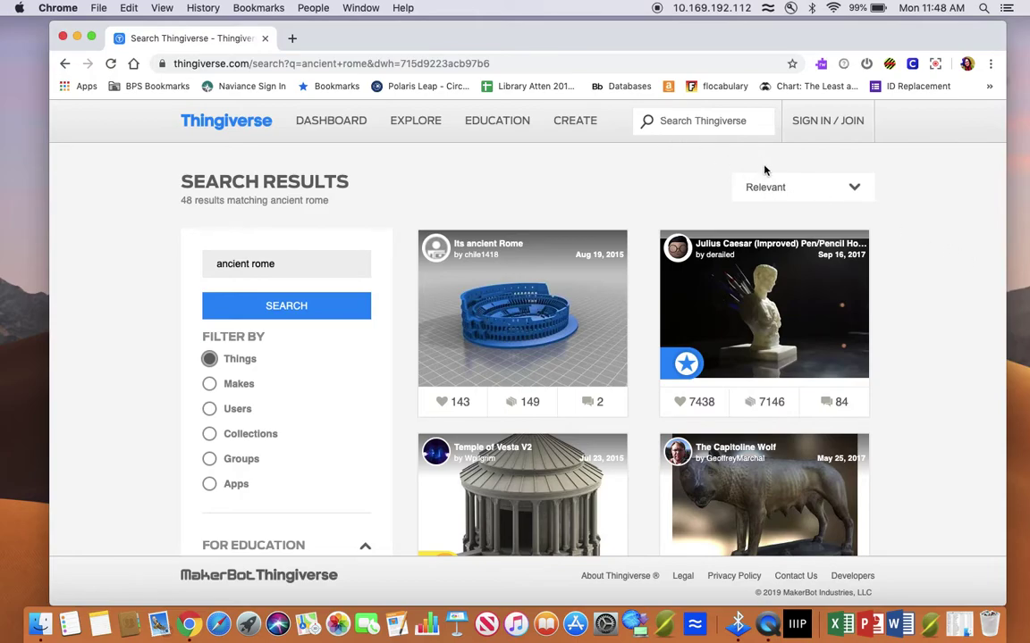
Open the Temple of Vesta design from the ancient rome results.
{"action": "scroll", "coordinate": [714, 228], "scroll_direction": "down", "scroll_amount": 7}
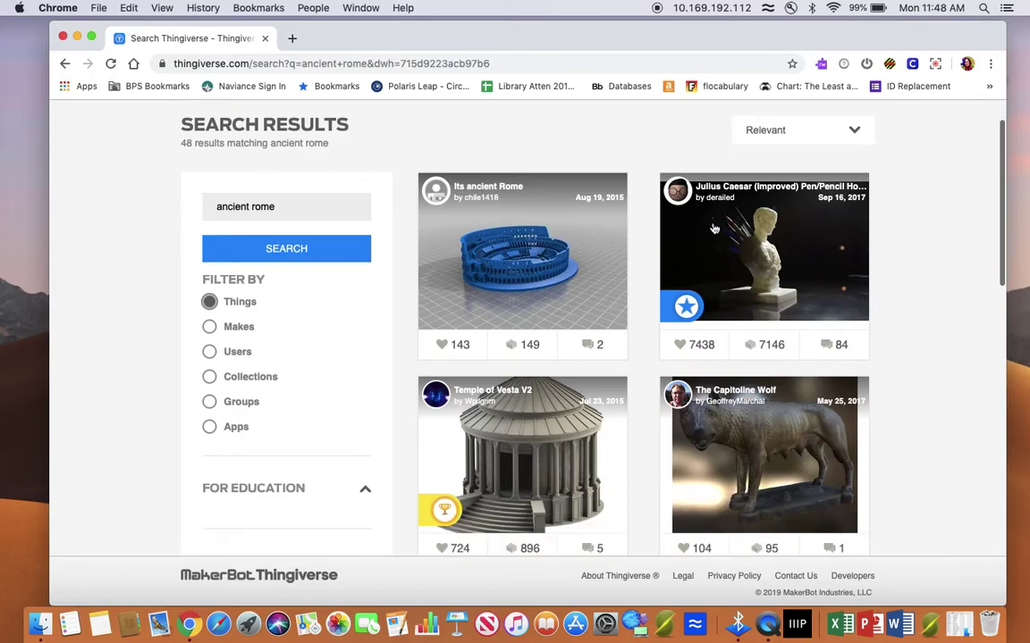
{"action": "scroll", "coordinate": [714, 228], "scroll_direction": "down", "scroll_amount": 10}
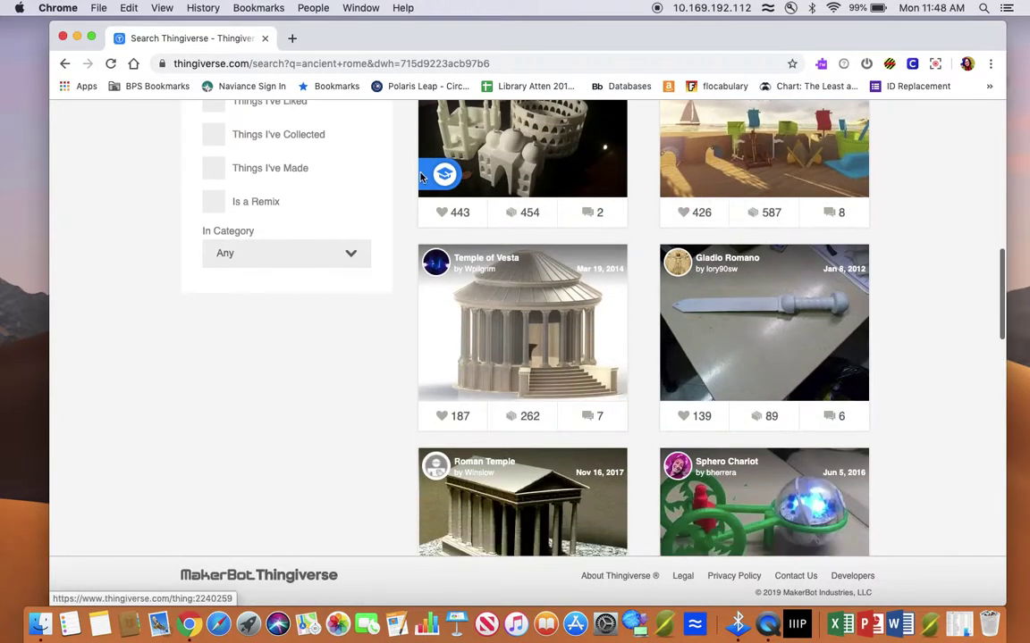
{"action": "left_click", "coordinate": [481, 272]}
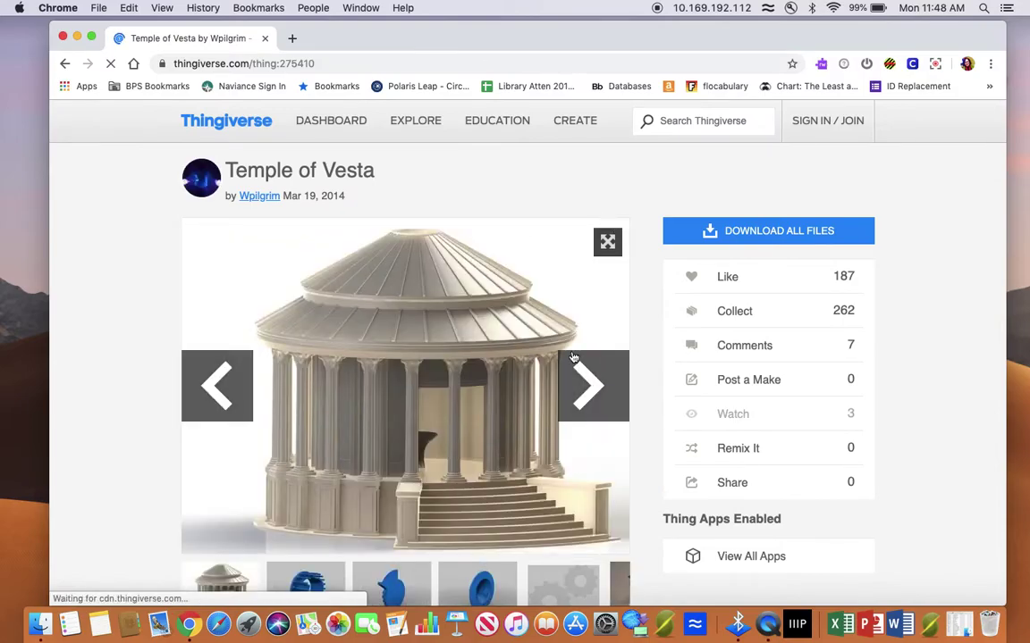
Browse the printed temple photos, then download all files as Temple_of_Vesta.zip.
{"action": "scroll", "coordinate": [537, 476], "scroll_direction": "down", "scroll_amount": 2}
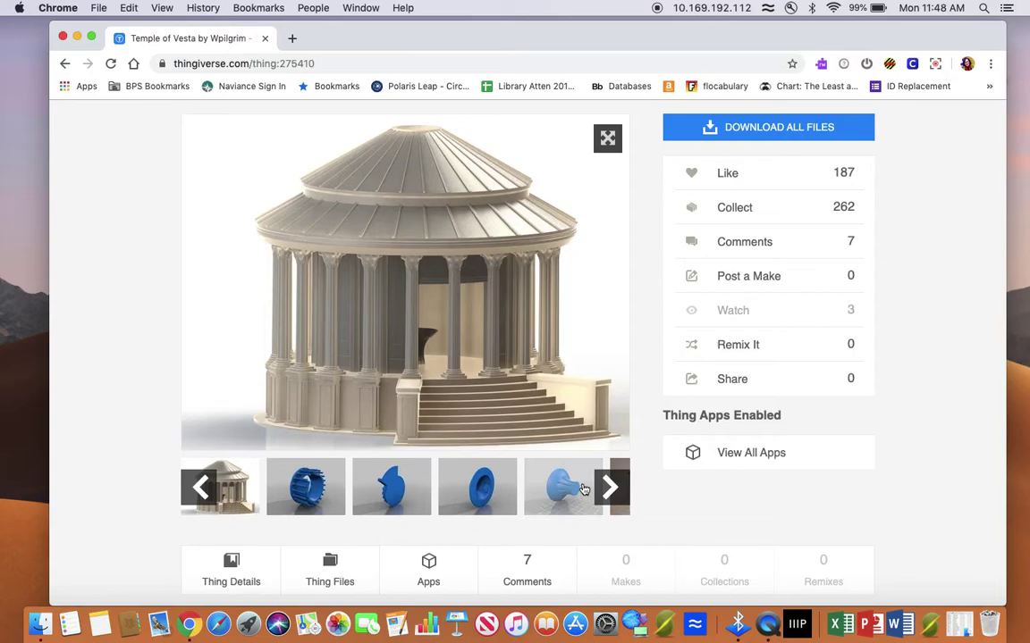
{"action": "left_click", "coordinate": [610, 487]}
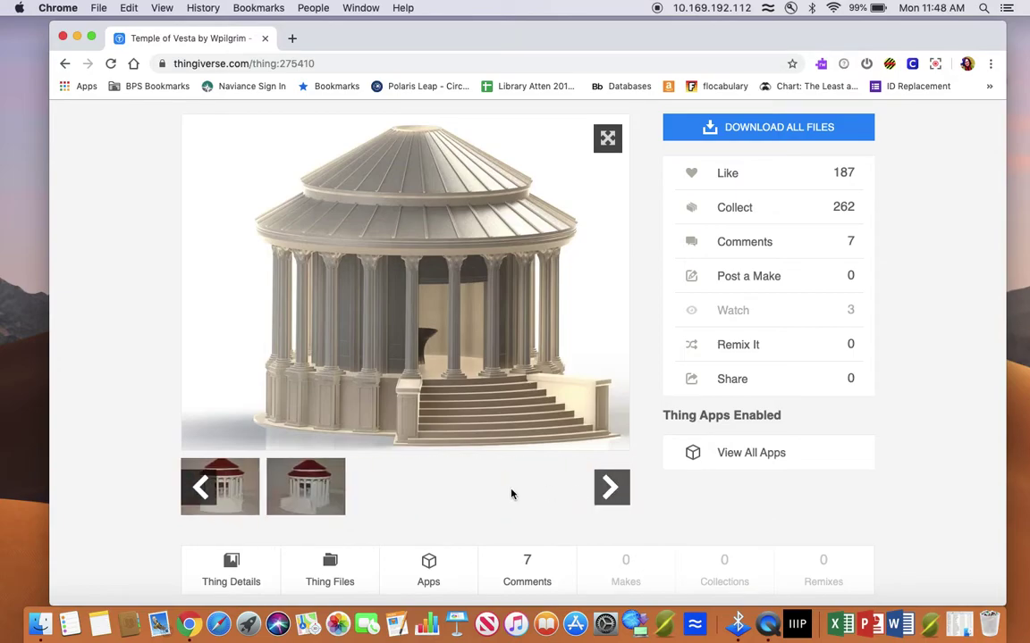
{"action": "left_click", "coordinate": [241, 491]}
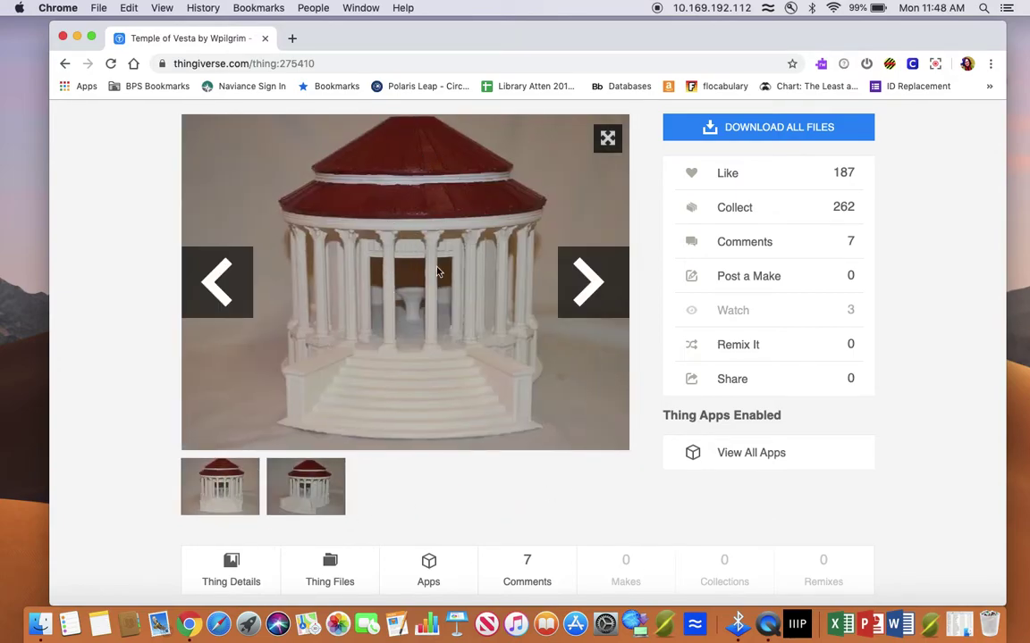
{"action": "left_click", "coordinate": [306, 483]}
{"action": "scroll", "coordinate": [475, 336], "scroll_direction": "down", "scroll_amount": 1}
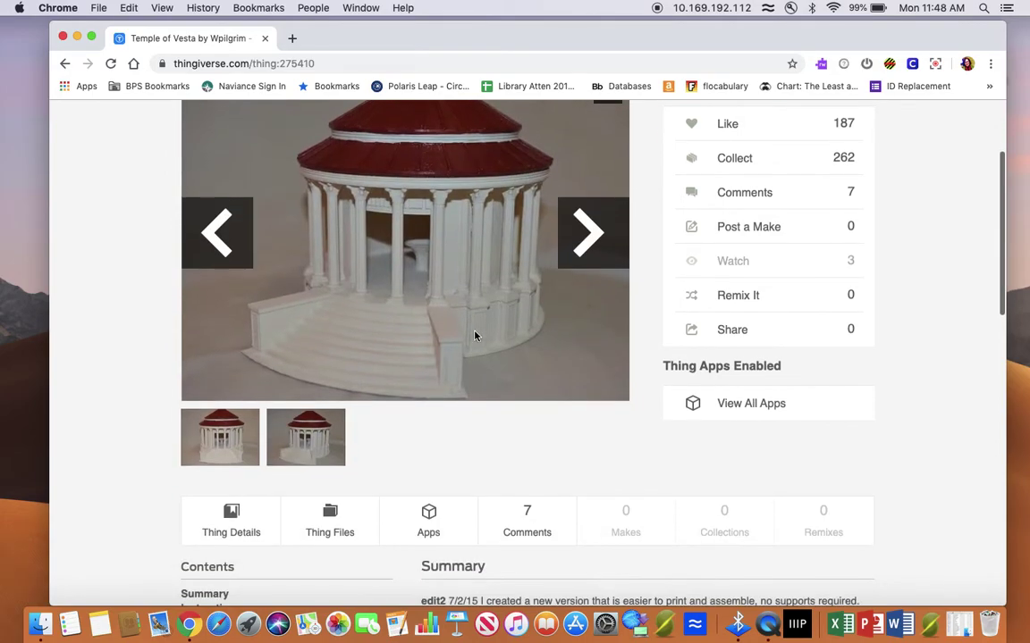
{"action": "scroll", "coordinate": [624, 259], "scroll_direction": "up", "scroll_amount": 3}
{"action": "left_click", "coordinate": [768, 237]}
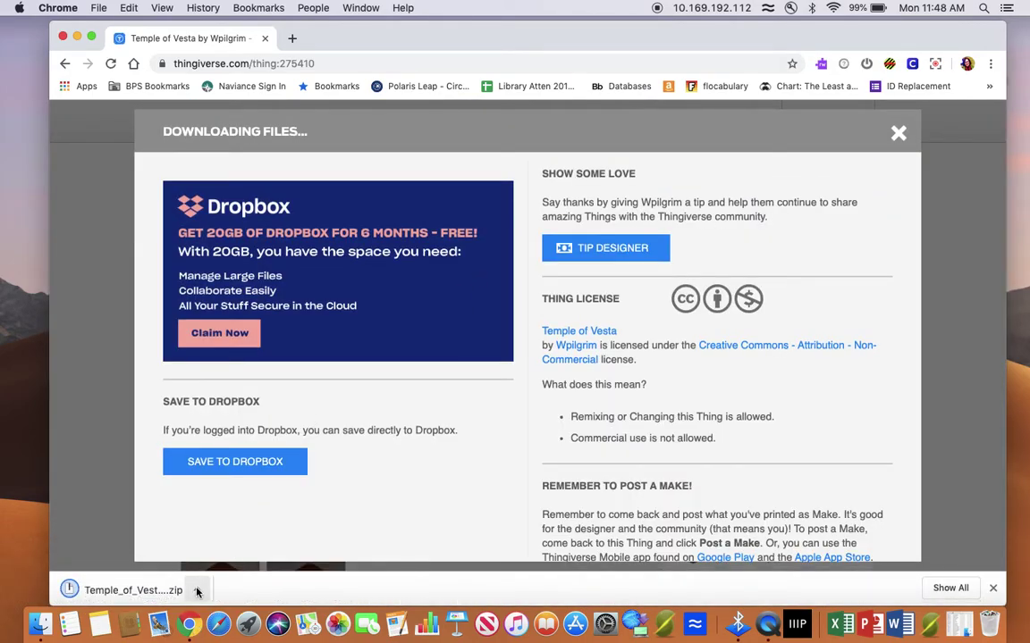
Extract Temple_of_Vesta.zip, open the Temple_of_Vesta 3 folder and select tov14-6.STL.
{"action": "left_click", "coordinate": [197, 589]}
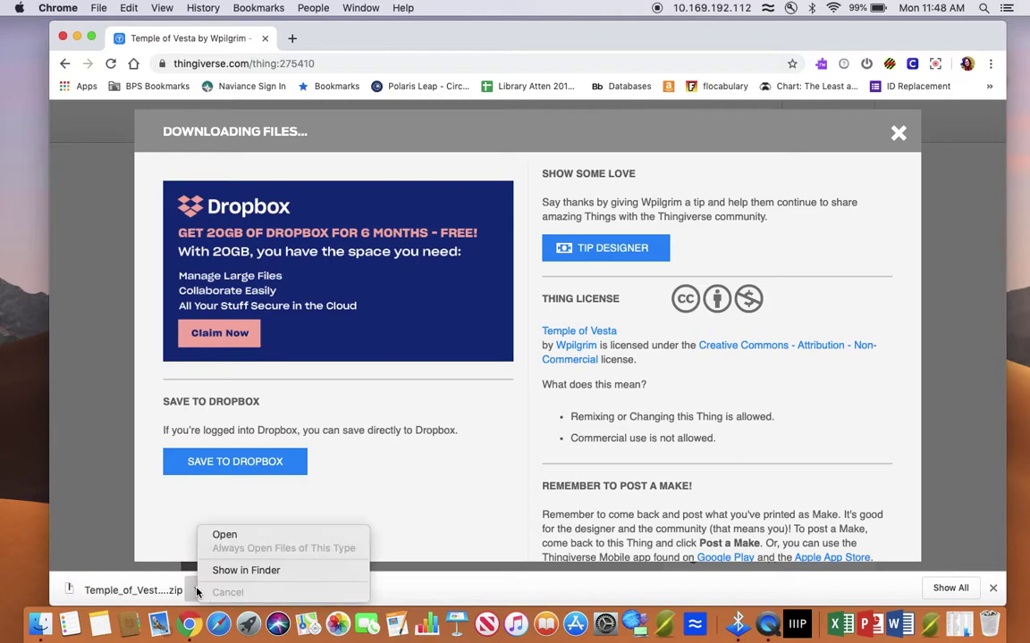
{"action": "left_click", "coordinate": [224, 534]}
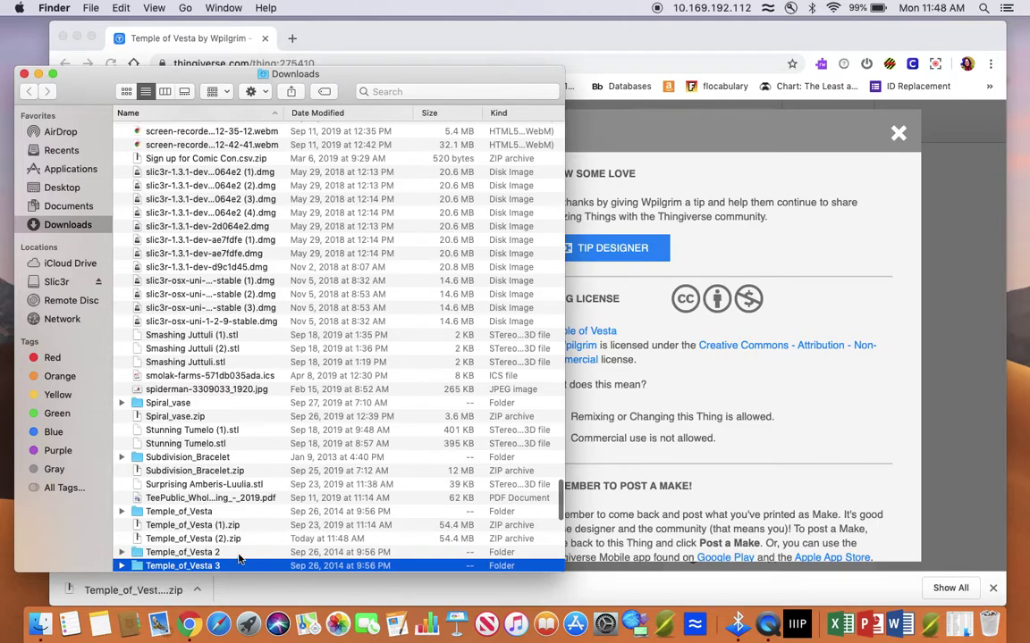
{"action": "left_click", "coordinate": [232, 563]}
{"action": "double_click", "coordinate": [232, 563]}
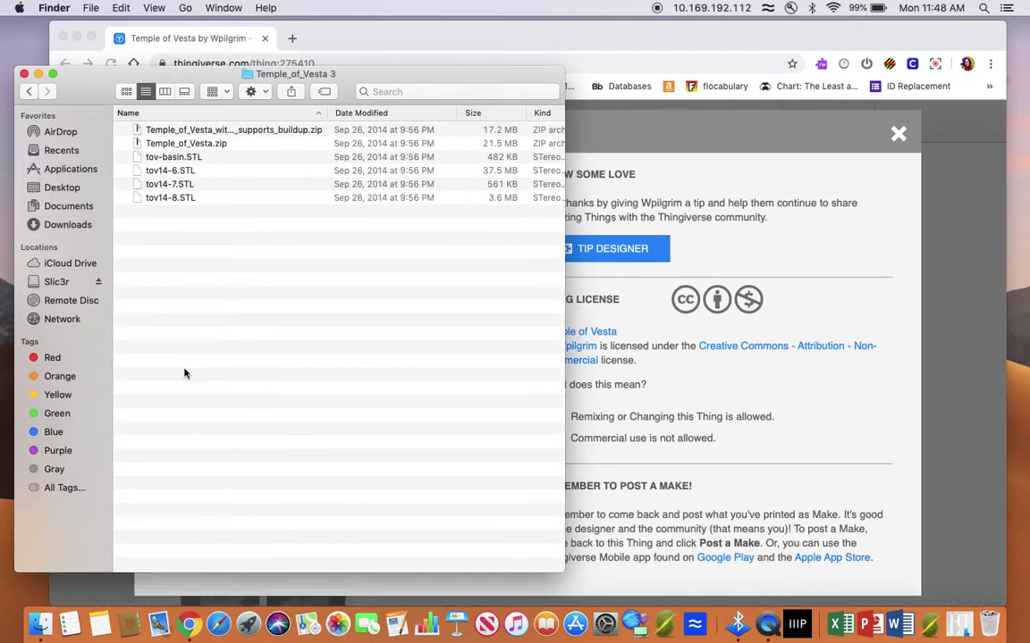
{"action": "left_click", "coordinate": [183, 171]}
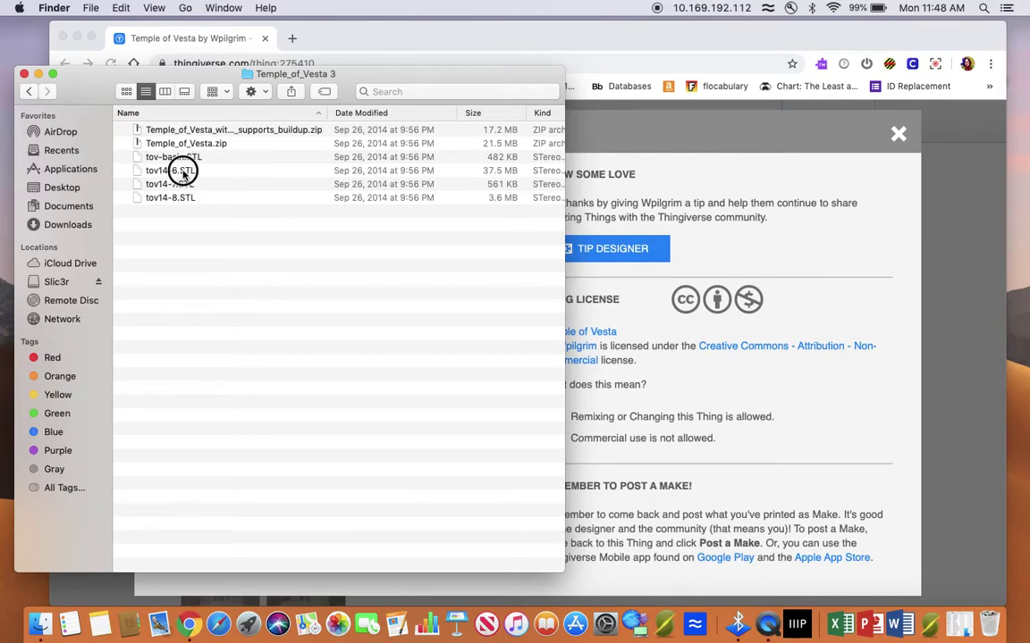
Drag tov14-6.STL into FlashPrint and decline moving it onto the platform.
{"action": "left_click", "coordinate": [795, 628]}
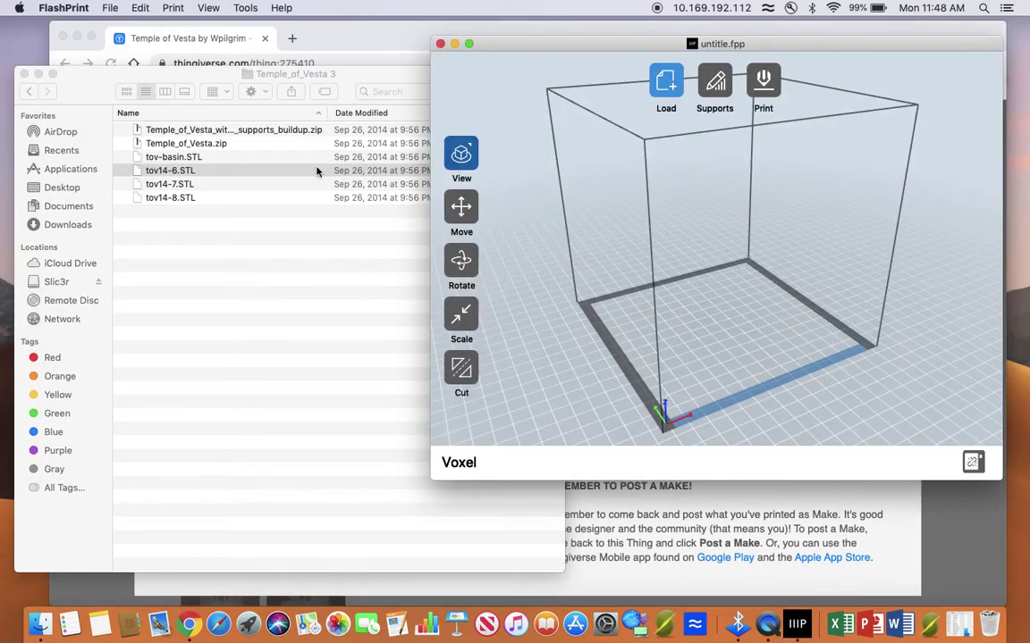
{"action": "left_click", "coordinate": [317, 171]}
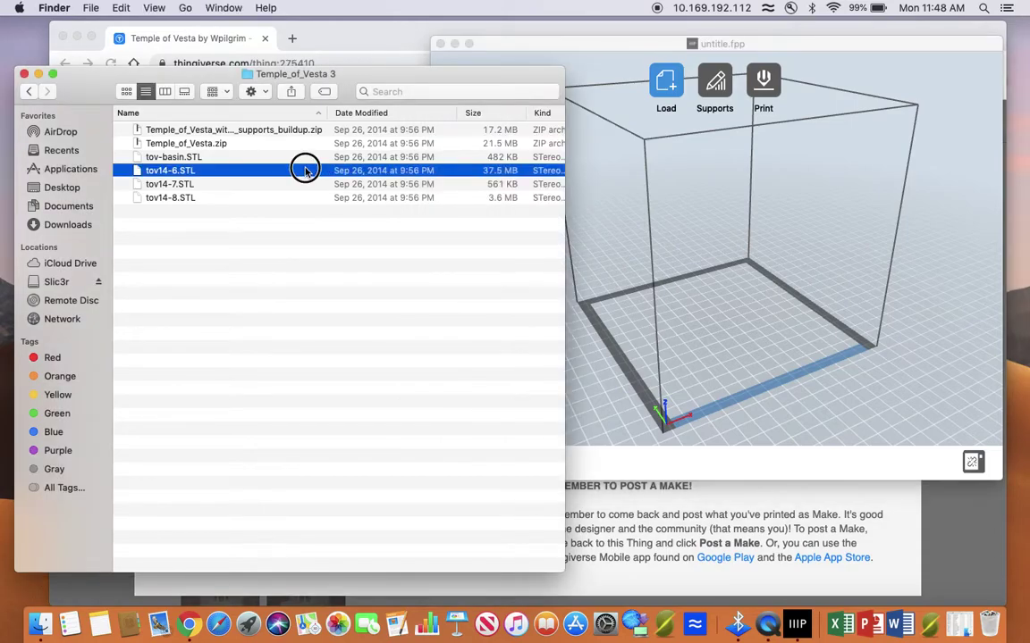
{"action": "left_click_drag", "start_coordinate": [305, 169], "coordinate": [726, 239]}
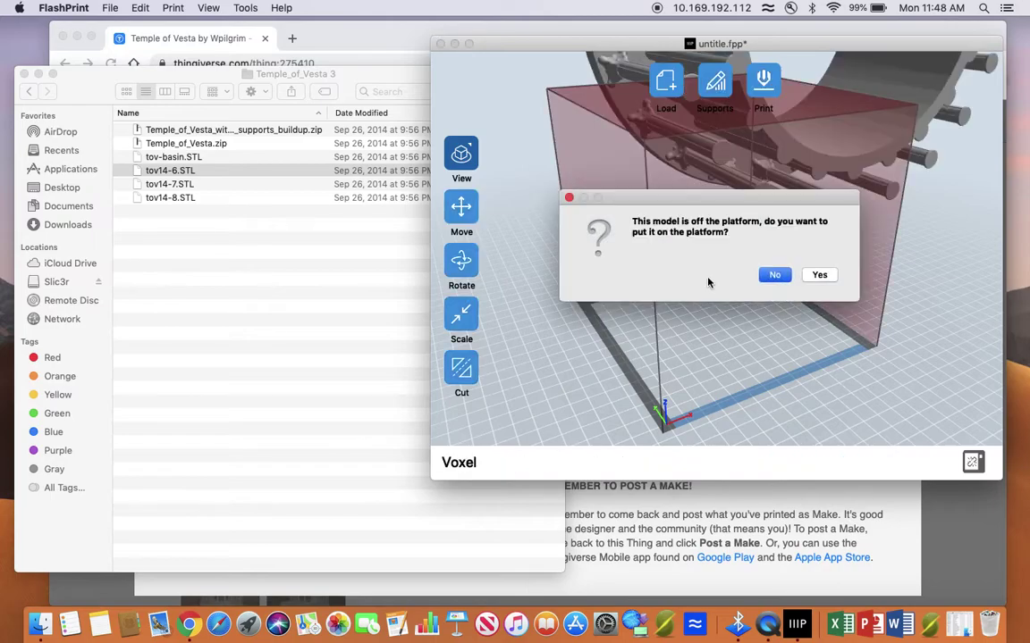
{"action": "left_click", "coordinate": [774, 274]}
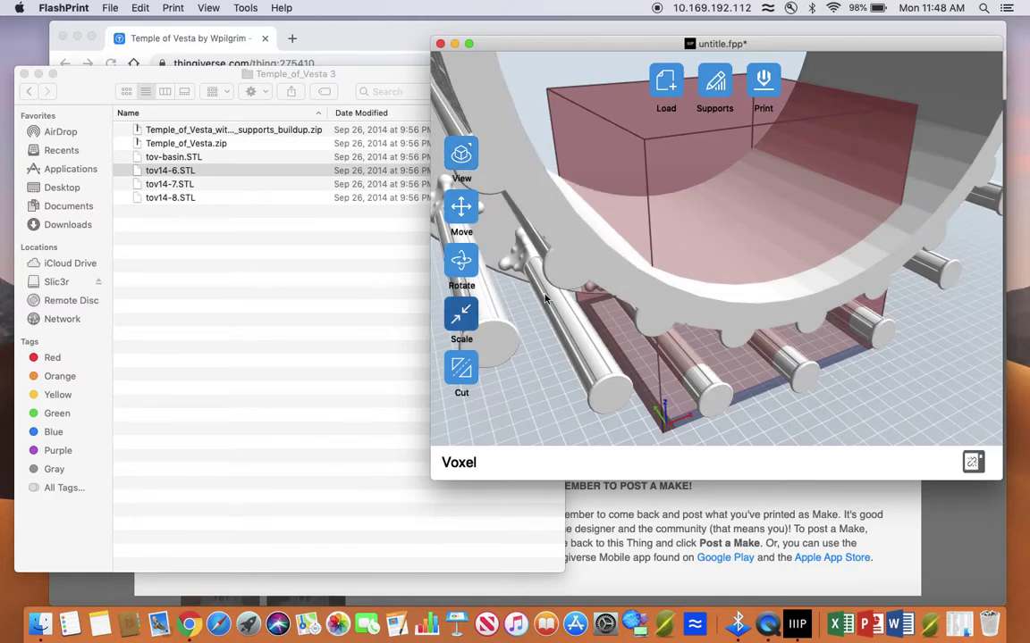
Scale tov14-6.STL uniformly to 25% in Set Dimensions, then close the panel.
{"action": "left_click", "coordinate": [463, 310]}
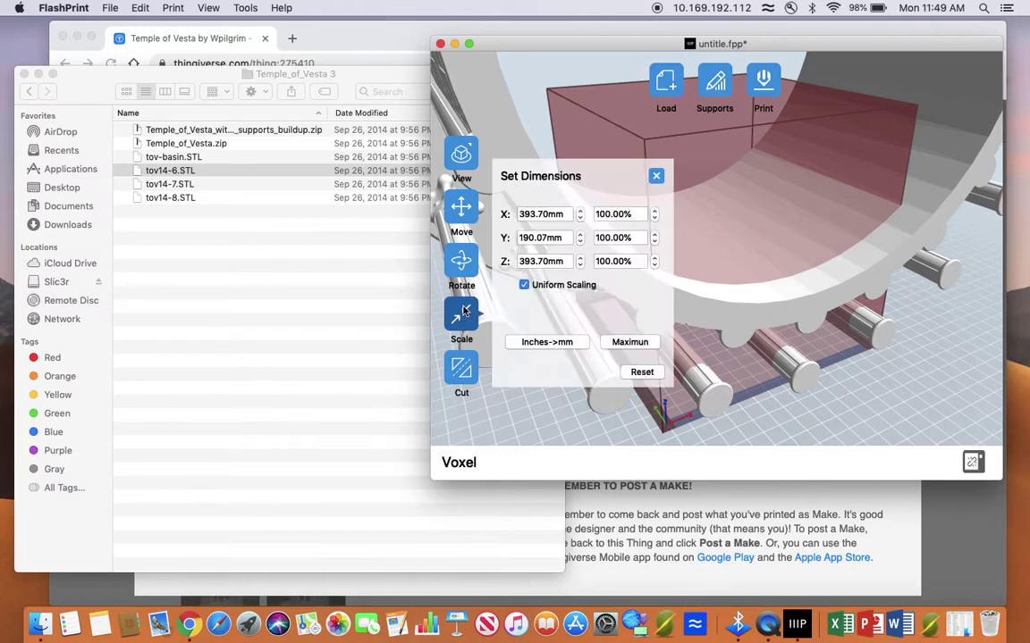
{"action": "triple_click", "coordinate": [613, 214]}
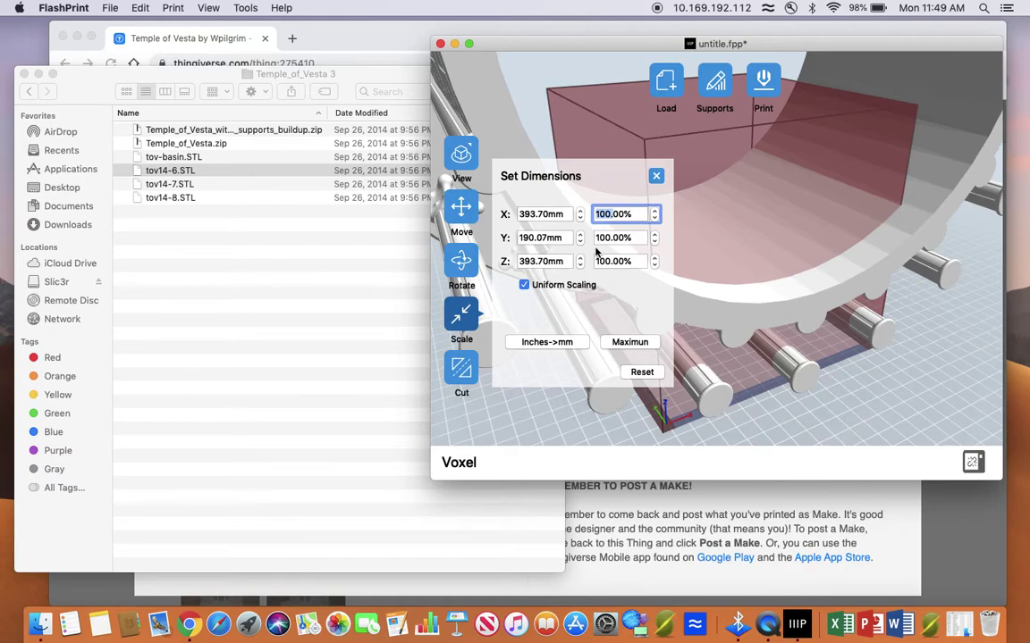
{"action": "type", "text": "25."}
{"action": "key", "text": "Return"}
{"action": "left_click", "coordinate": [690, 289]}
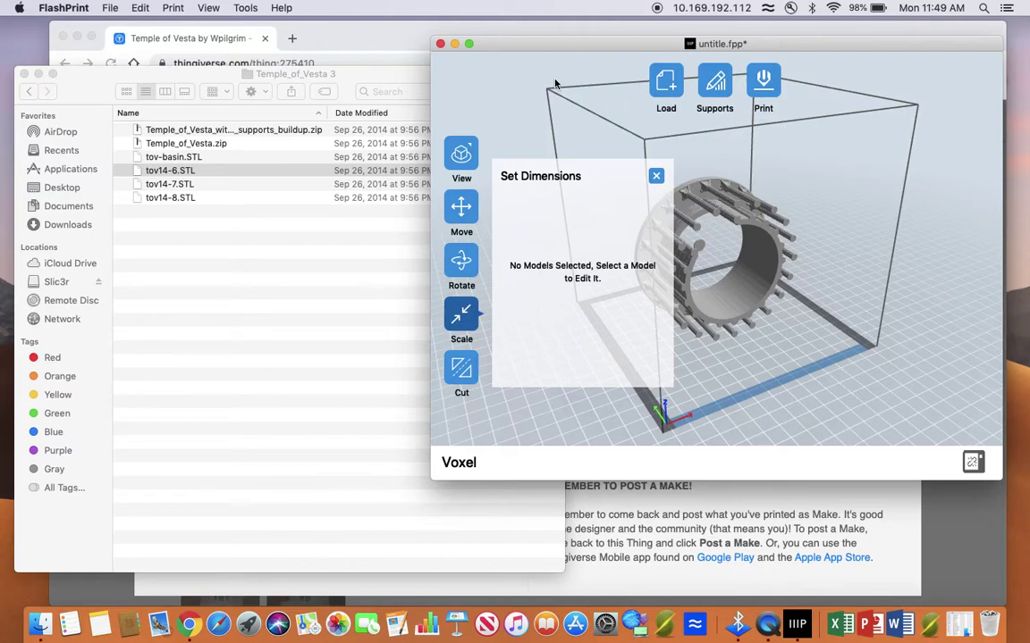
{"action": "left_click", "coordinate": [656, 176]}
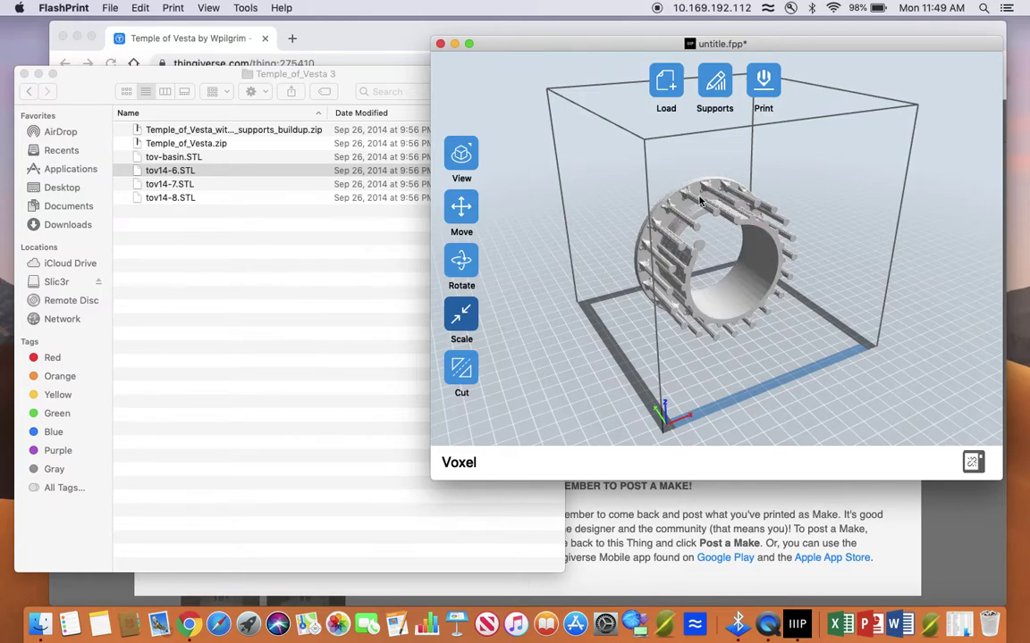
Rotate the temple about 90° onto its circular base and shift it on the plate.
{"action": "left_click", "coordinate": [670, 247]}
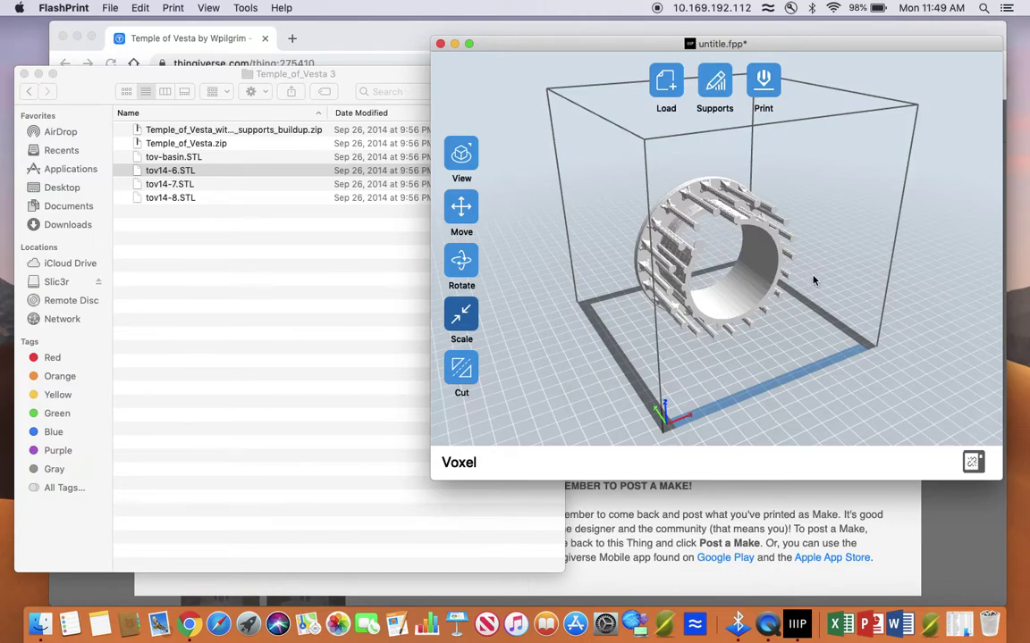
{"action": "left_click", "coordinate": [461, 261]}
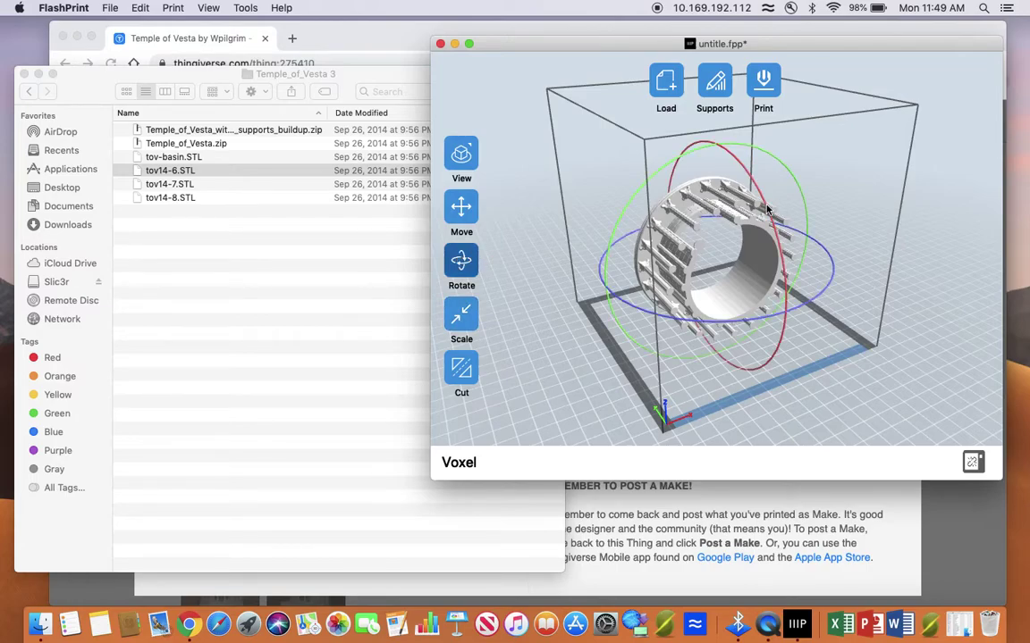
{"action": "left_click_drag", "start_coordinate": [767, 208], "coordinate": [673, 142]}
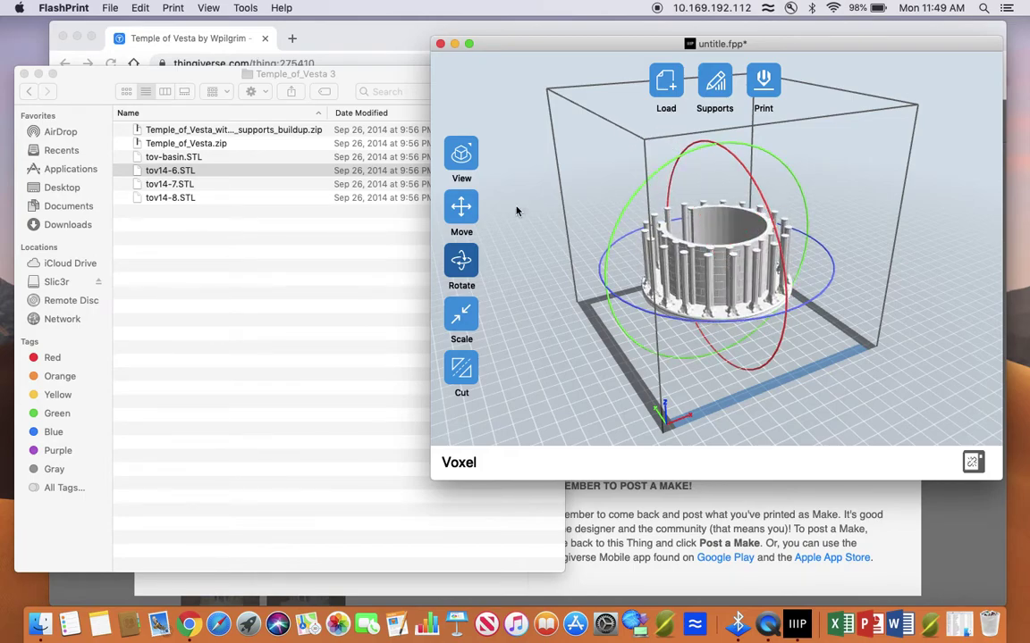
{"action": "left_click", "coordinate": [461, 211]}
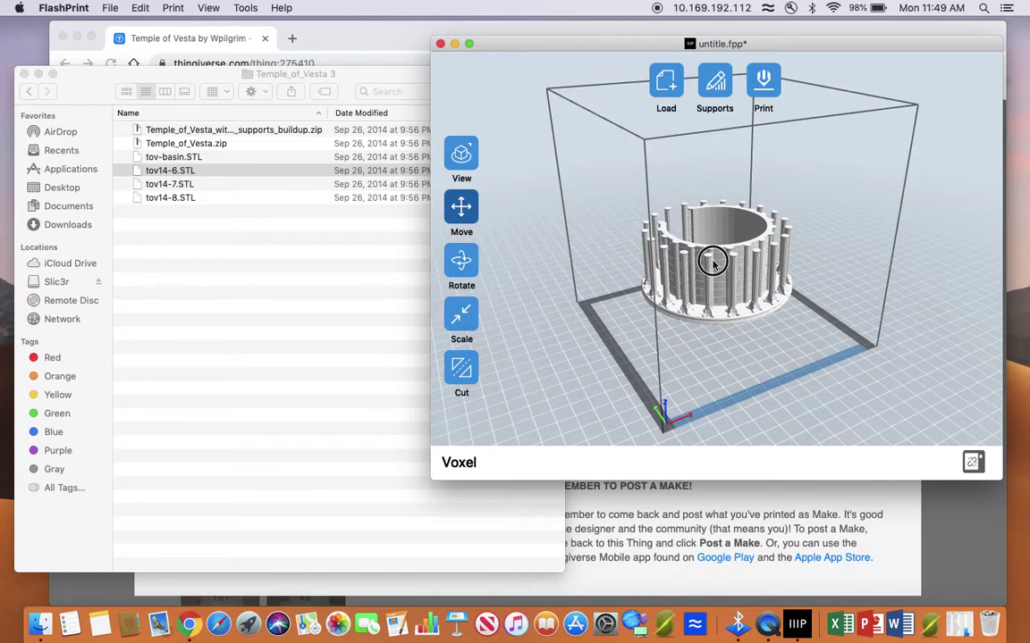
{"action": "mouse_move", "coordinate": [713, 261]}
{"action": "left_mouse_down"}
{"action": "mouse_move", "coordinate": [716, 281]}
{"action": "mouse_move", "coordinate": [706, 280]}
{"action": "left_mouse_up"}
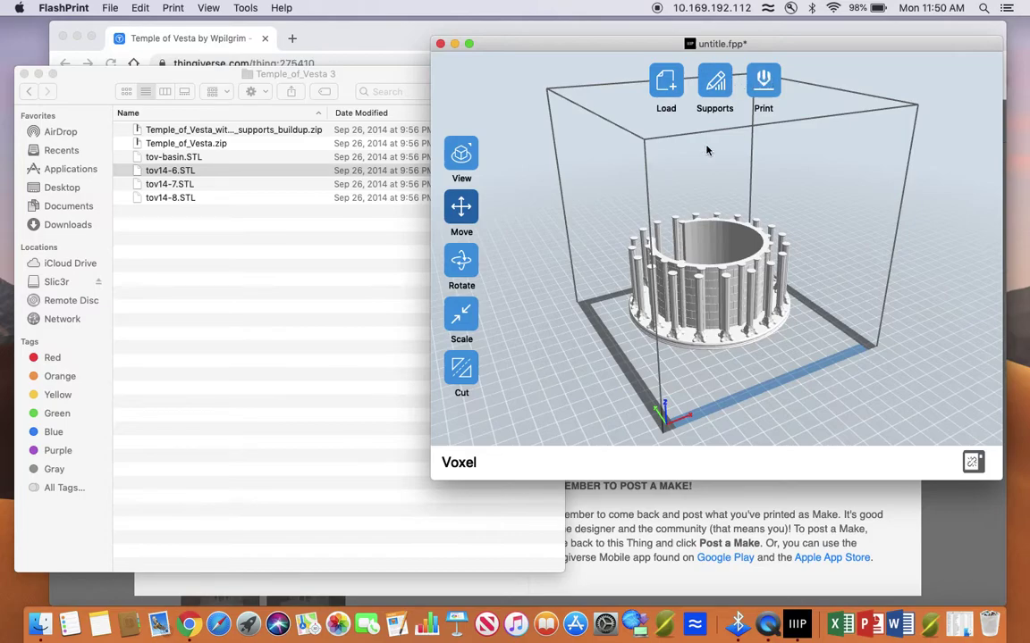
Slice the model with the Voxel PLA profile and its default settings.
{"action": "left_click", "coordinate": [767, 82]}
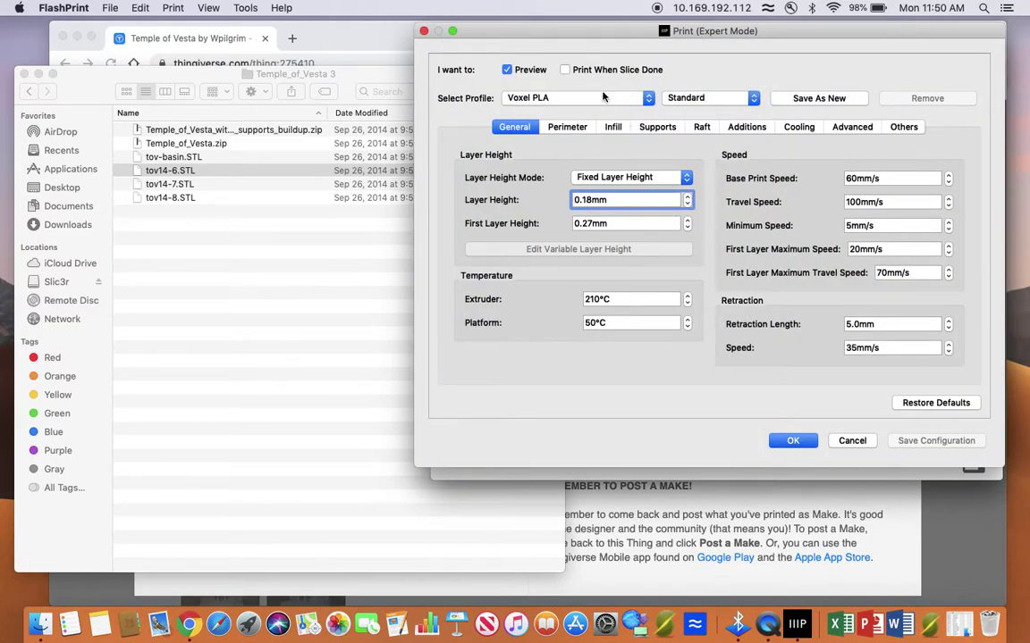
{"action": "left_click", "coordinate": [603, 98]}
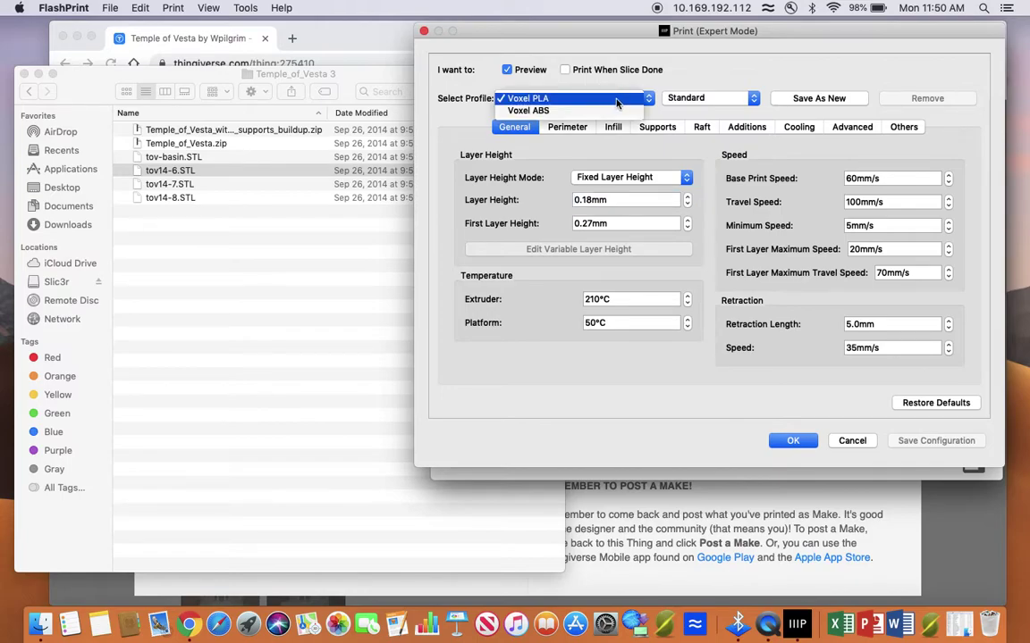
{"action": "left_click", "coordinate": [616, 99]}
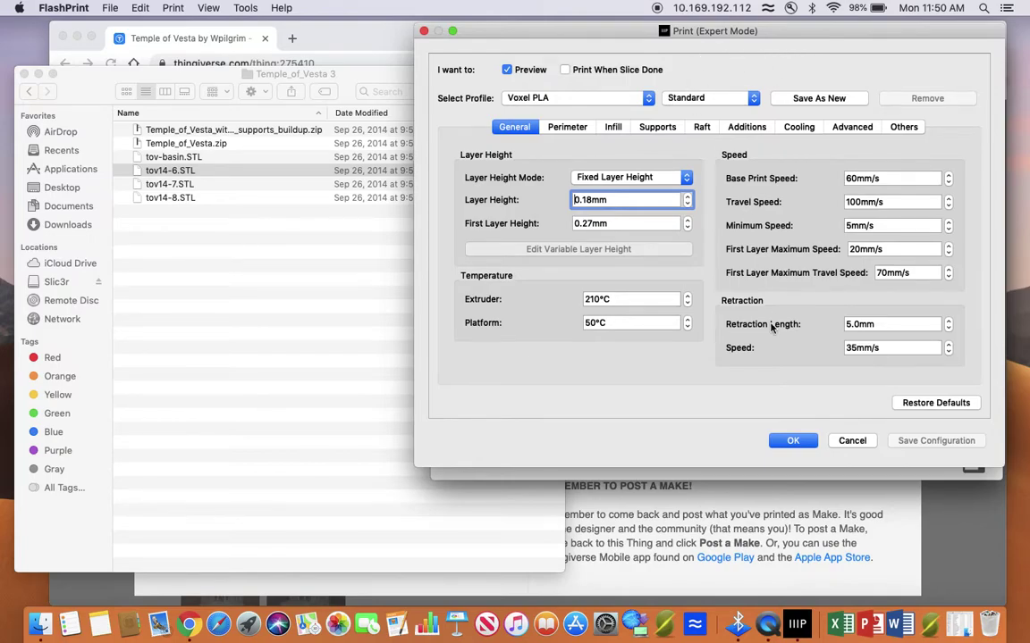
{"action": "left_click", "coordinate": [792, 440]}
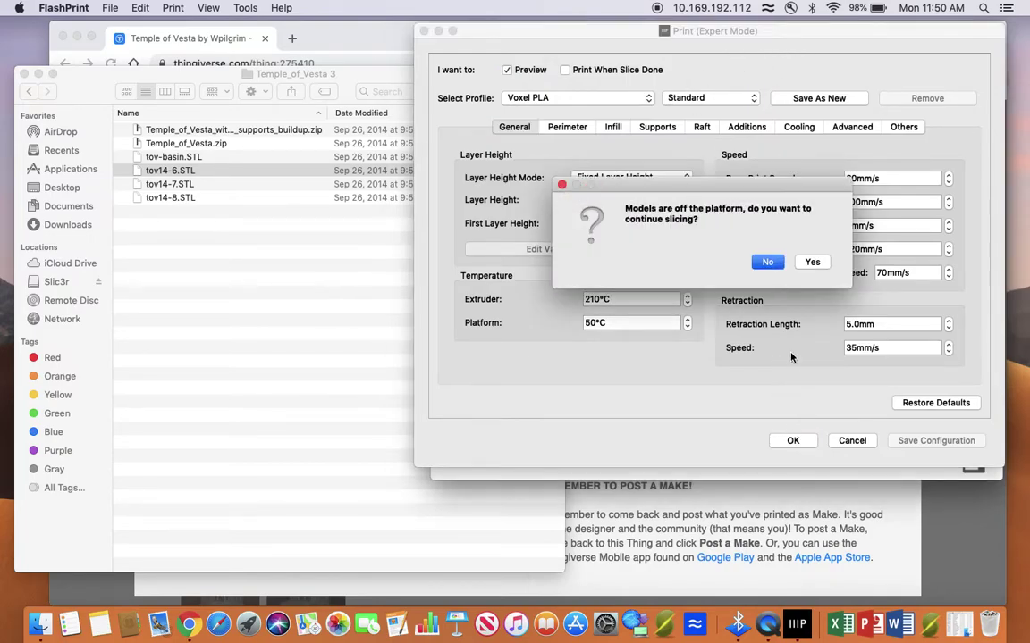
Continue slicing past the warning, set the save format to (*.g), then cancel saving.
{"action": "left_click", "coordinate": [812, 263]}
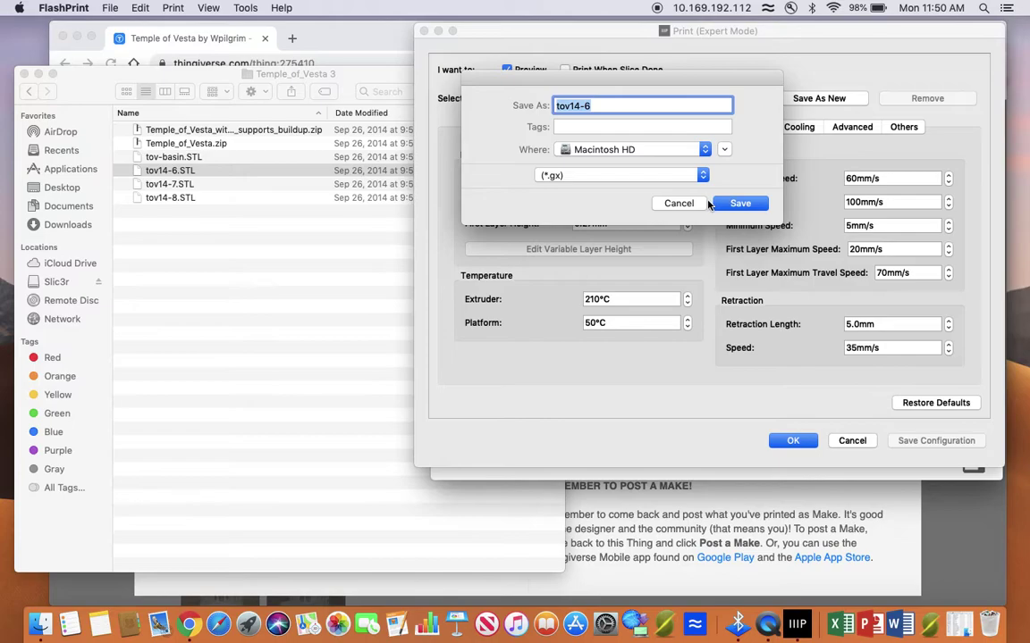
{"action": "left_click", "coordinate": [703, 150]}
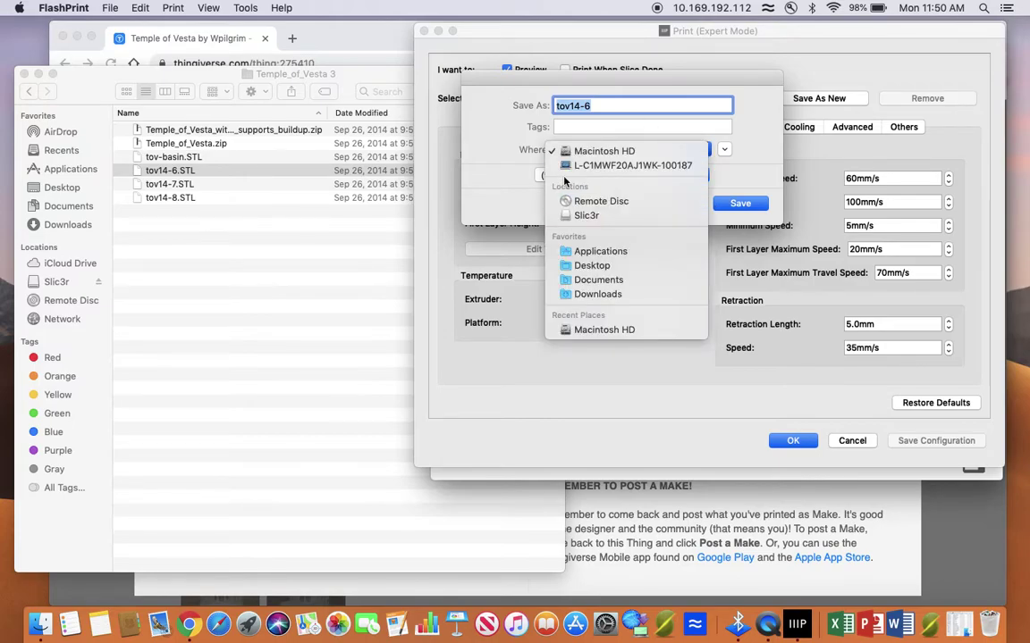
{"action": "left_click", "coordinate": [744, 176]}
{"action": "left_click", "coordinate": [705, 173]}
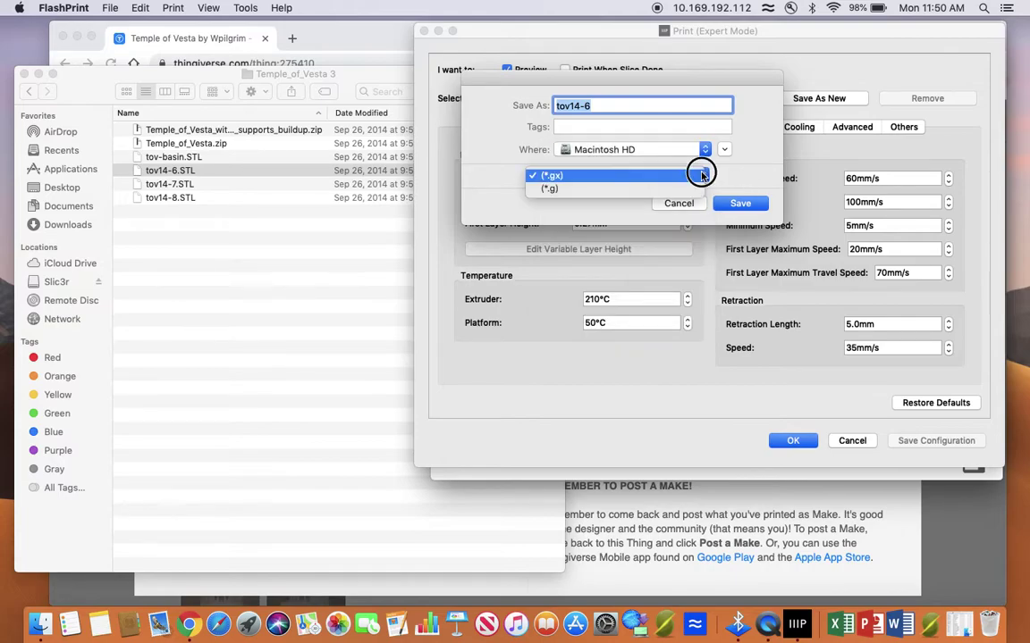
{"action": "left_click", "coordinate": [645, 189]}
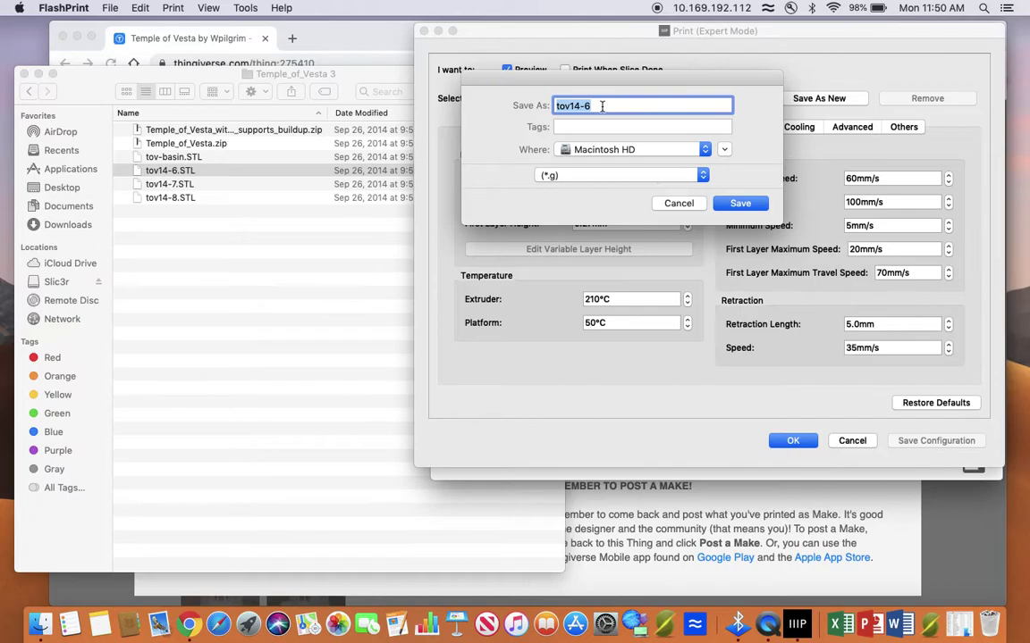
{"action": "type", "text": "knkxn"}
{"action": "left_click", "coordinate": [688, 204]}
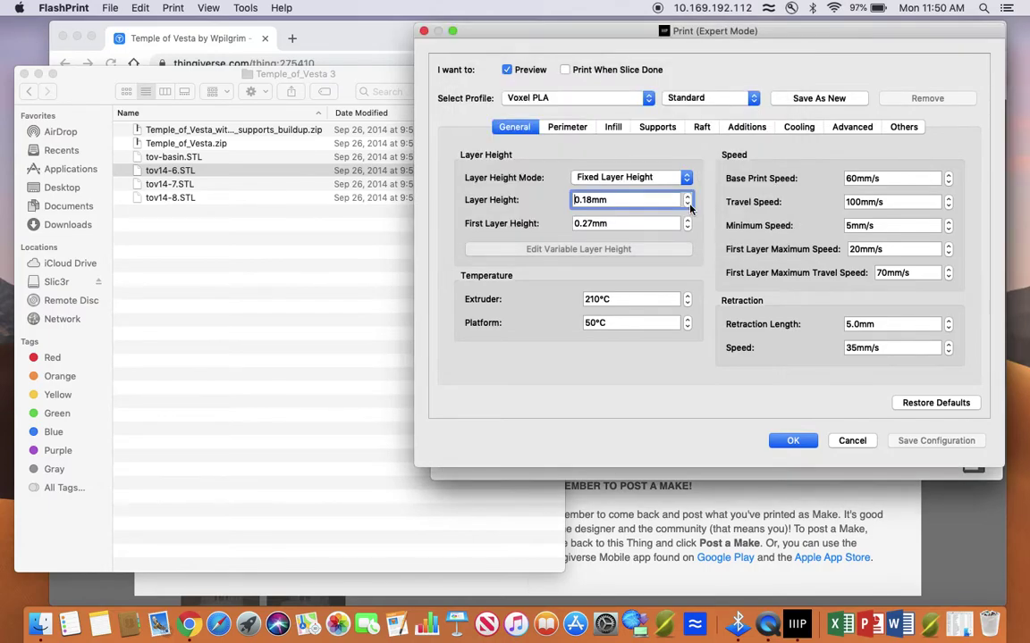